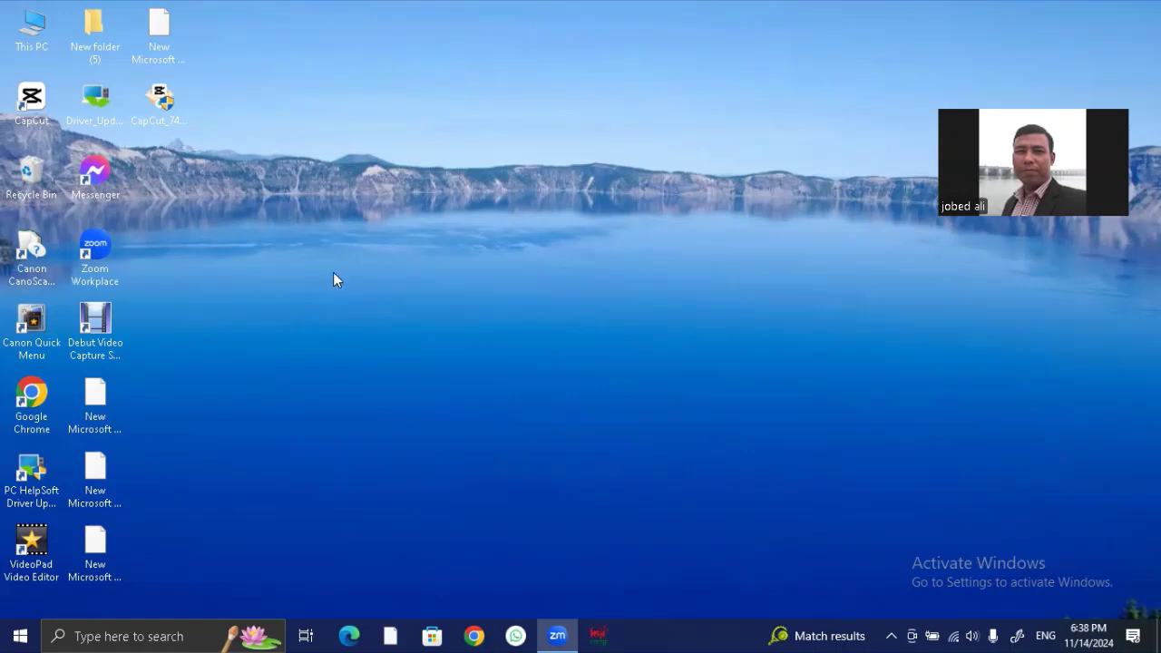
Open the Office - 2007 folder on the Software (D:) drive.
double_click(31, 32)
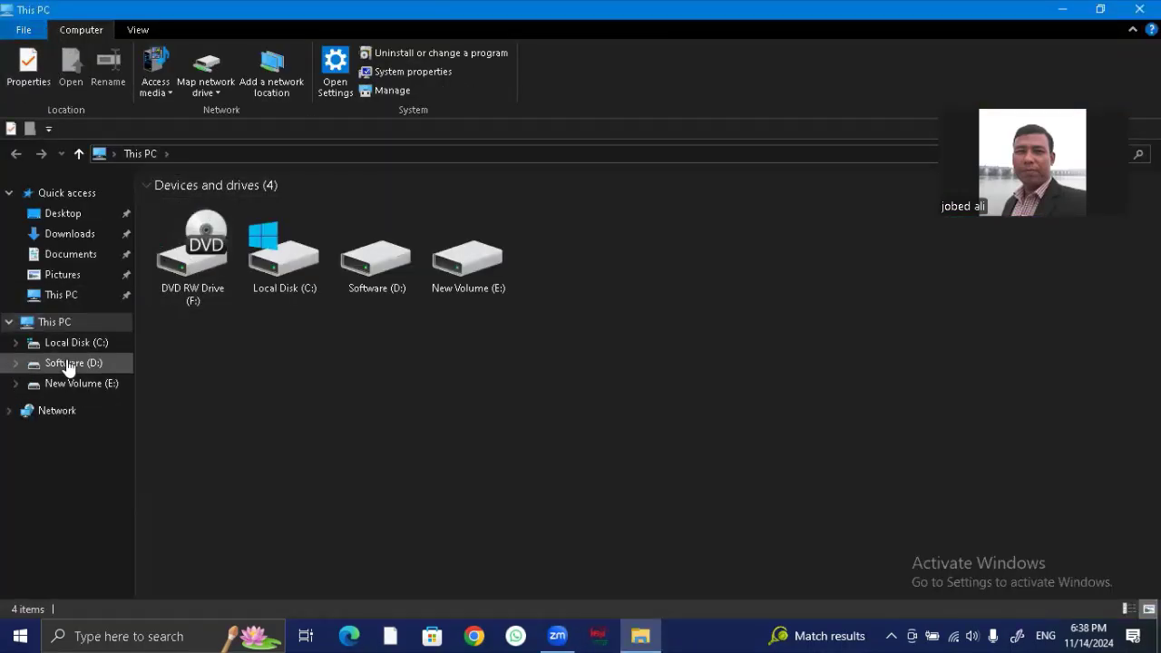
double_click(372, 263)
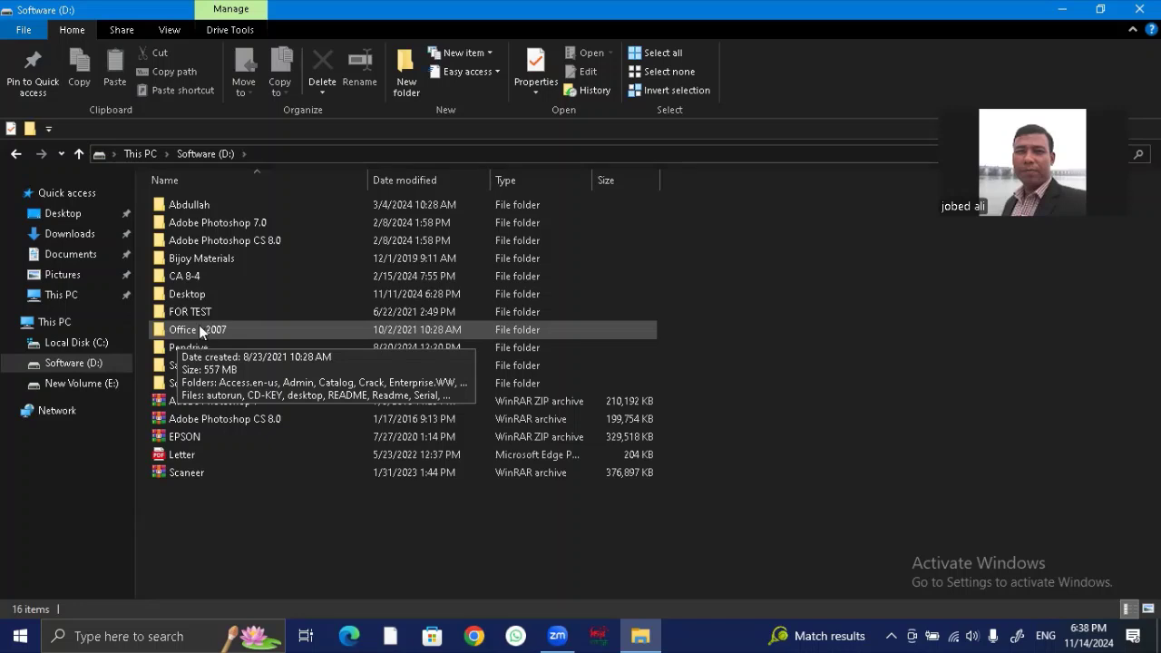
double_click(200, 331)
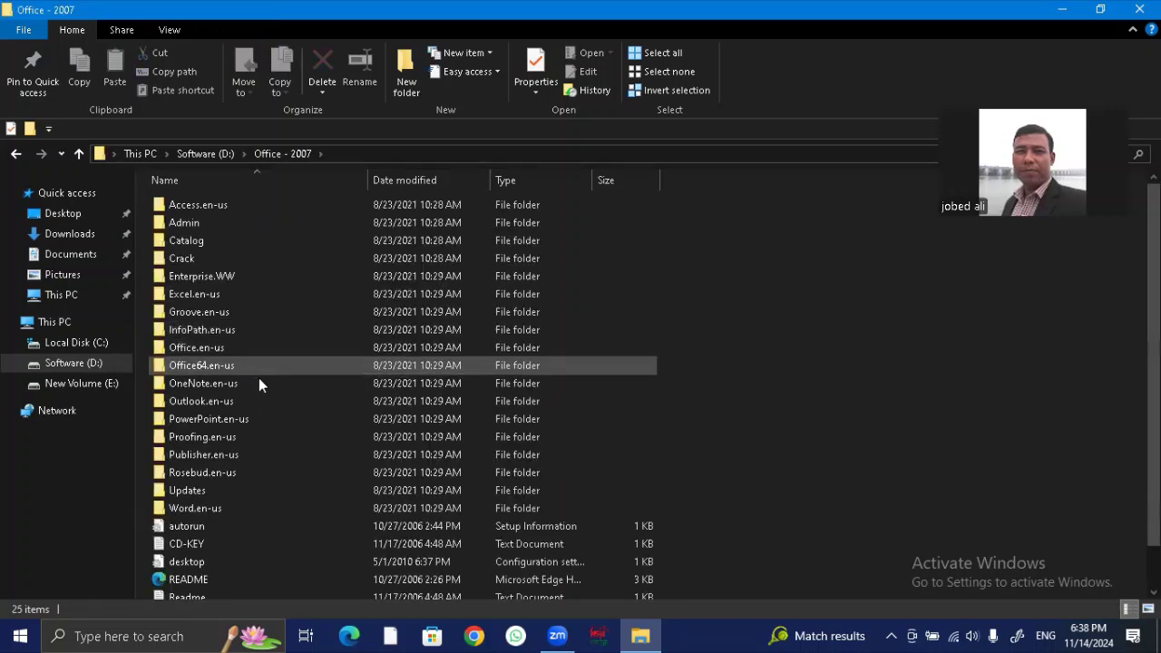
Open the Serial text document from the Office - 2007 folder in WordPad.
scroll(195, 379, "down", 1)
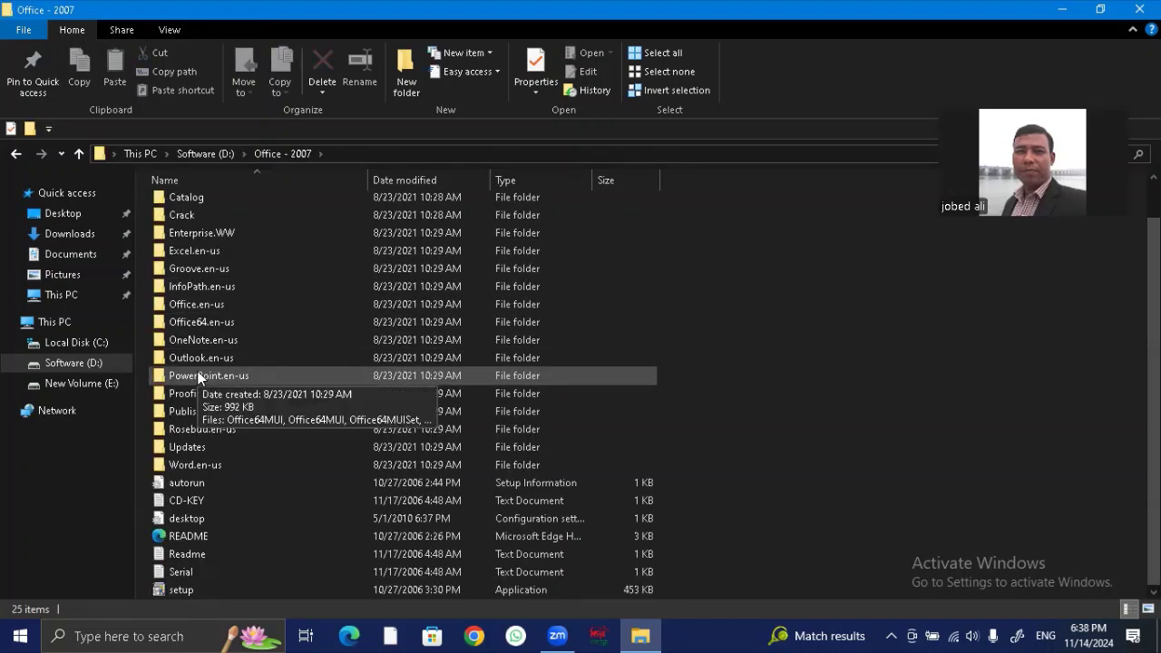
right_click(172, 573)
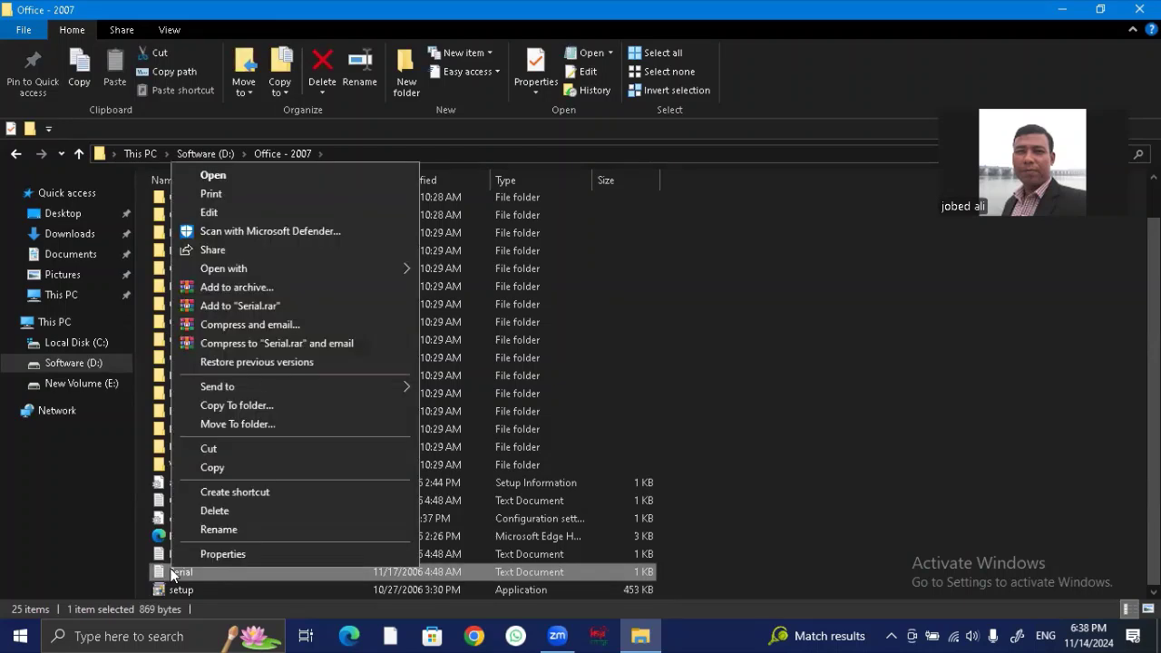
mouse_move(239, 268)
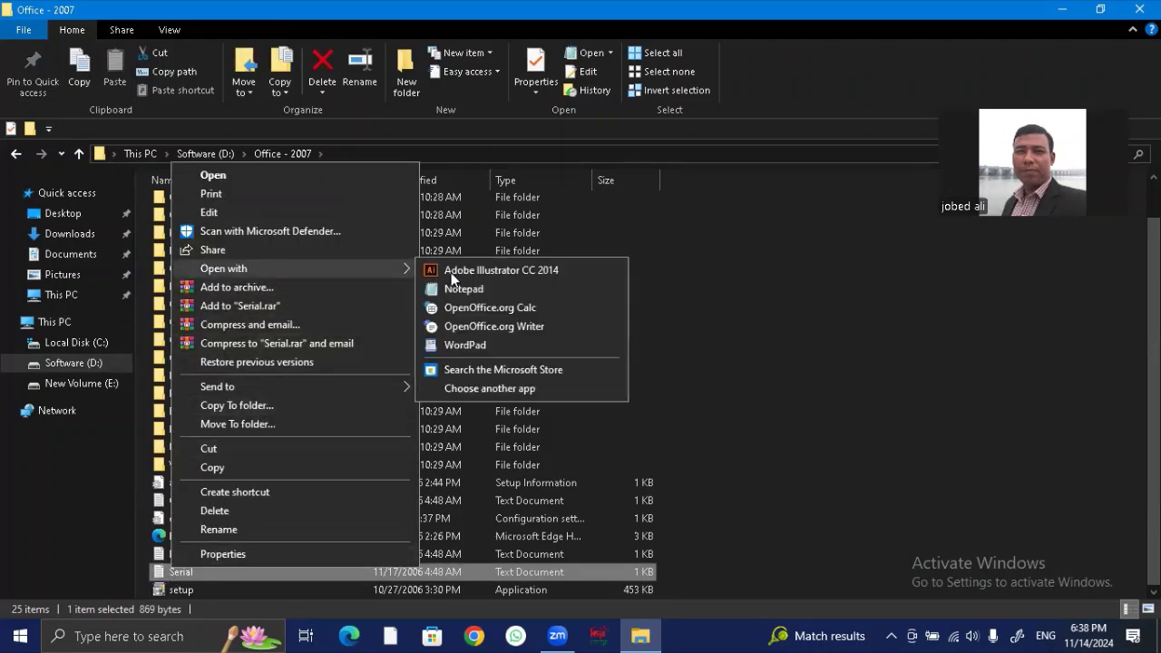
left_click(474, 344)
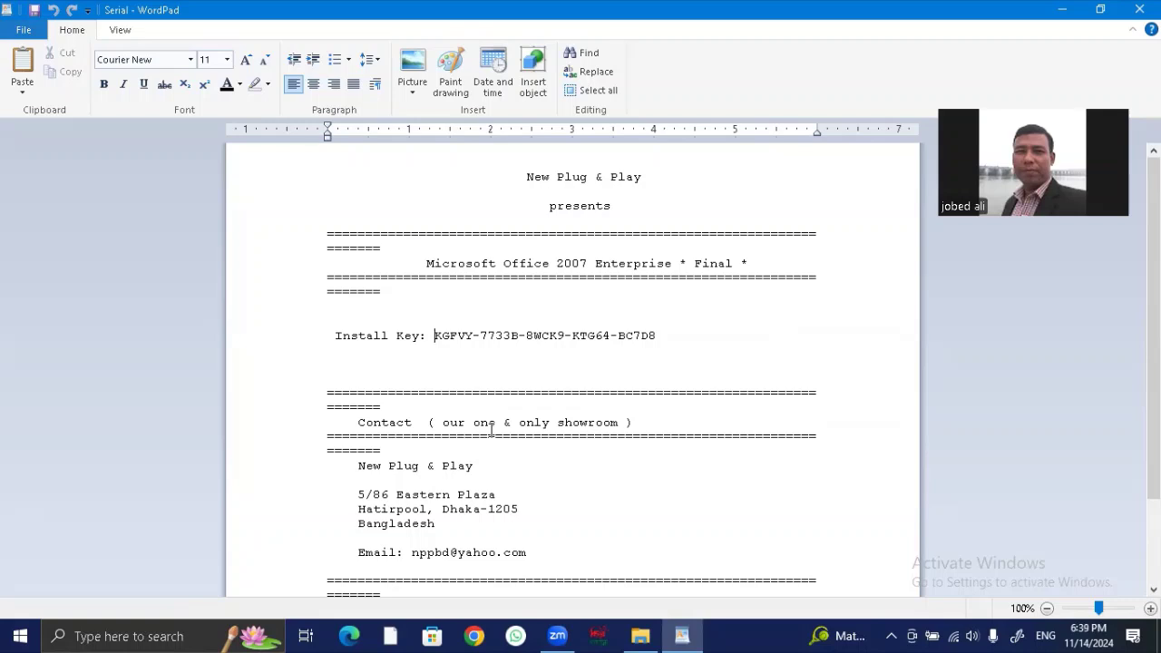
Copy the full install key from the Serial document and minimize WordPad.
key("shift+Right")
key("shift+Right")
key("shift+Right")
key("shift+Right")
key("shift+Right")
key("shift+Right")
key("shift+Right")
key("shift+Right")
key("shift+Right")
key("shift+Right")
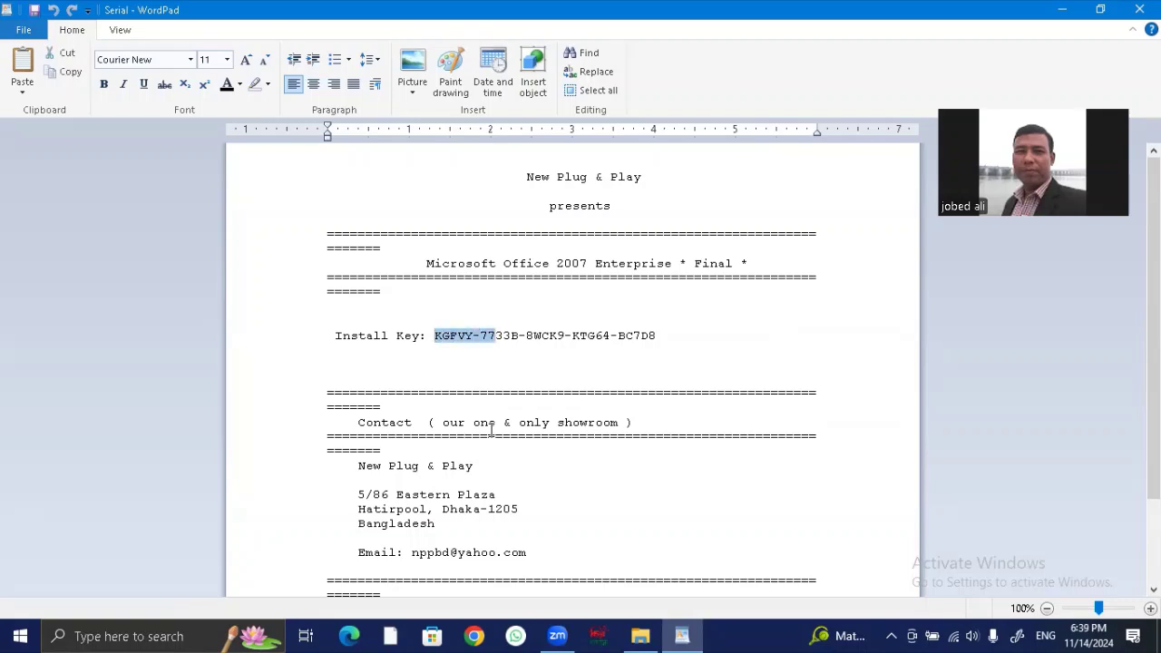
key("shift+Right")
key("shift+Right")
key("shift+Right")
key("shift+Right")
key("shift+Right")
key("shift+Right")
key("shift+Right")
key("shift+Right")
key("shift+Right")
key("shift+Right")
key("shift+Right")
key("shift+Right")
key("shift+Right")
key("shift+Right")
key("shift+Right")
key("shift+Right")
key("shift+Right")
key("shift+Right")
key("shift+Right")
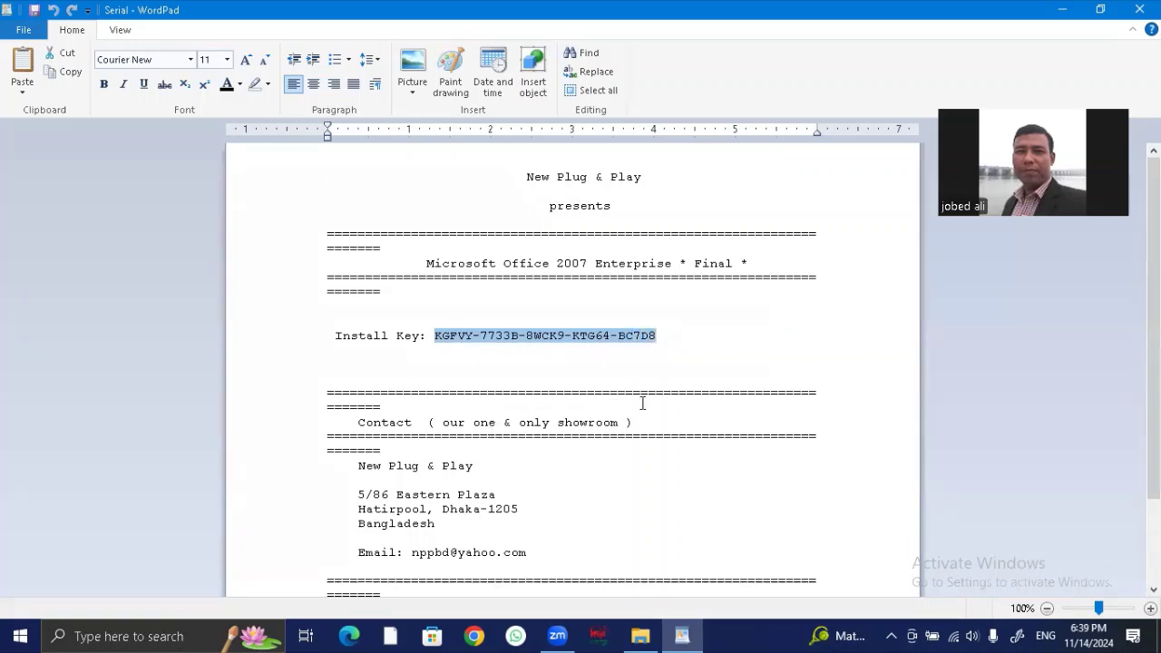
left_click(65, 72)
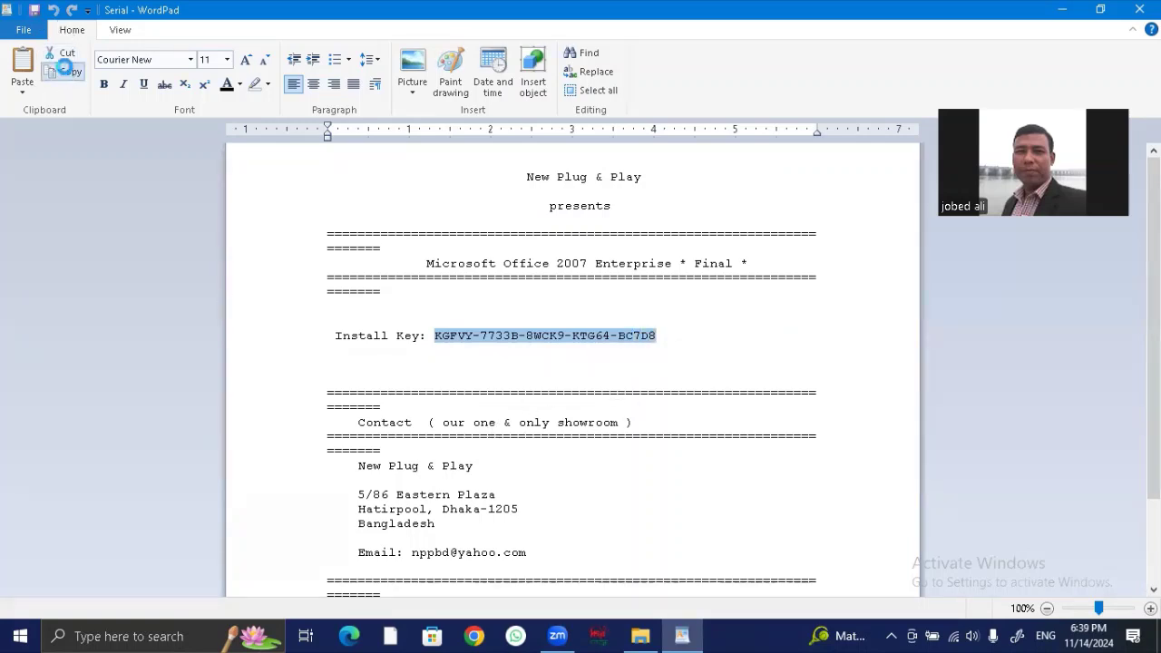
left_click(1061, 11)
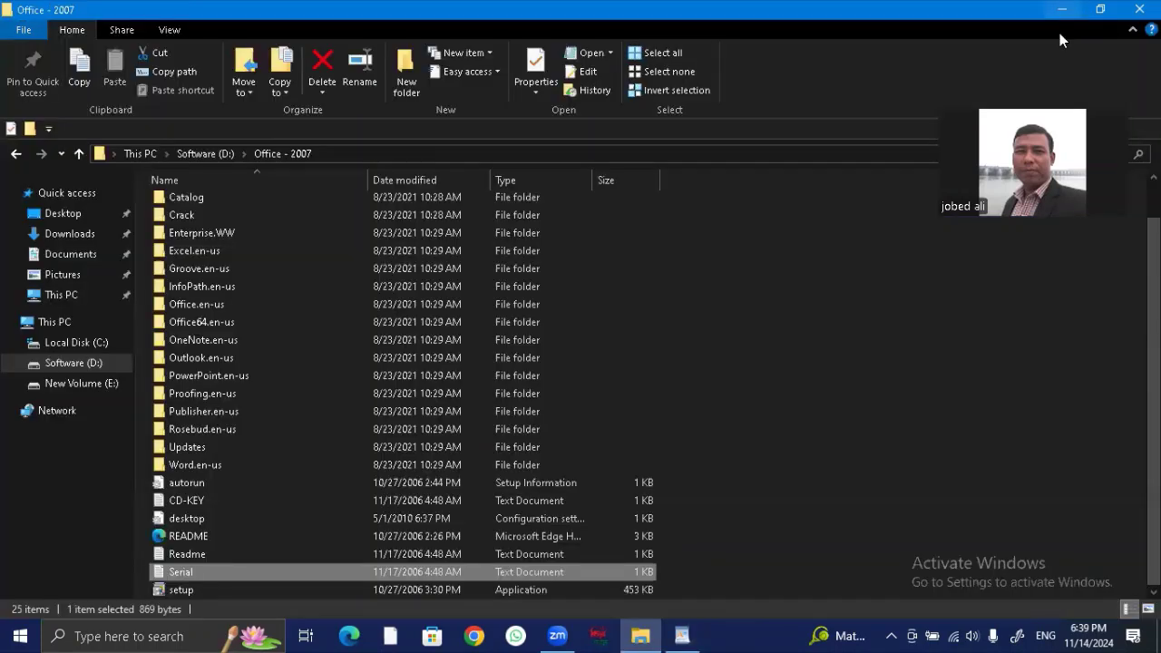
Run the setup application in the Office - 2007 folder, paste the copied product key and continue to the installation choices.
left_click(162, 589)
double_click(162, 589)
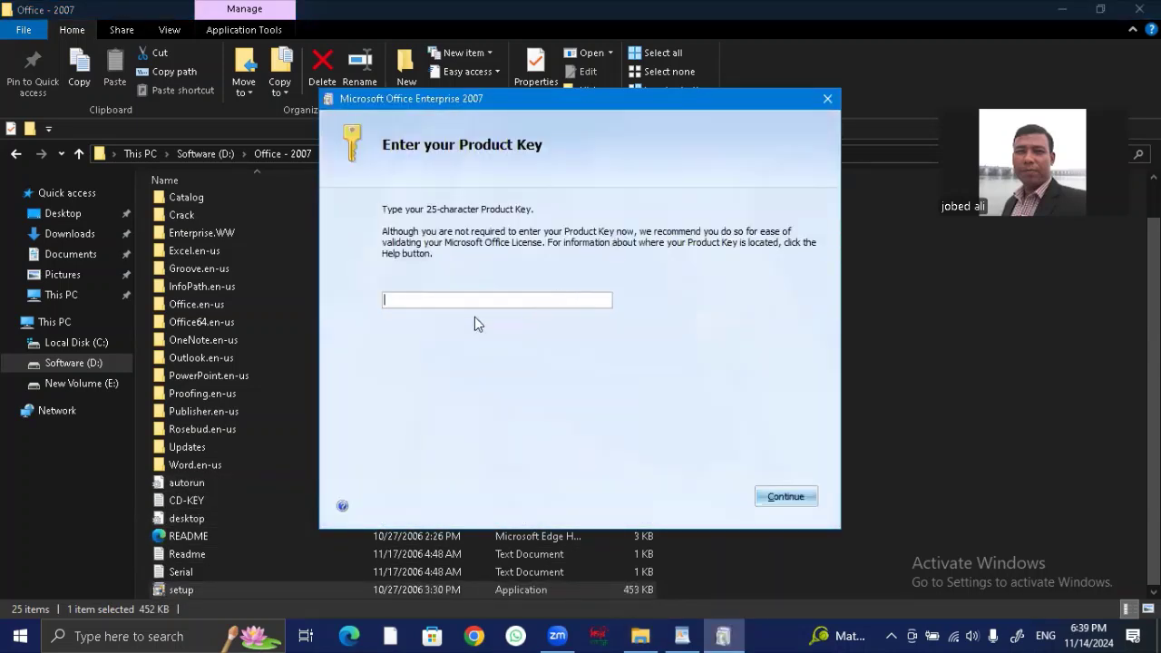
right_click(390, 297)
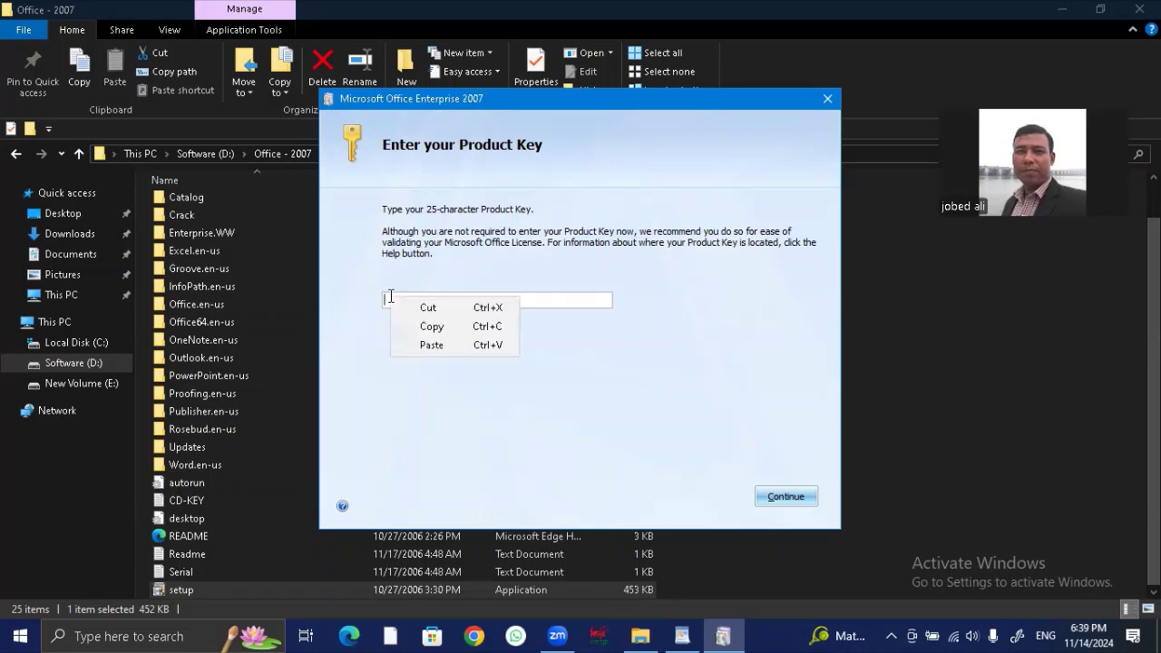
left_click(422, 345)
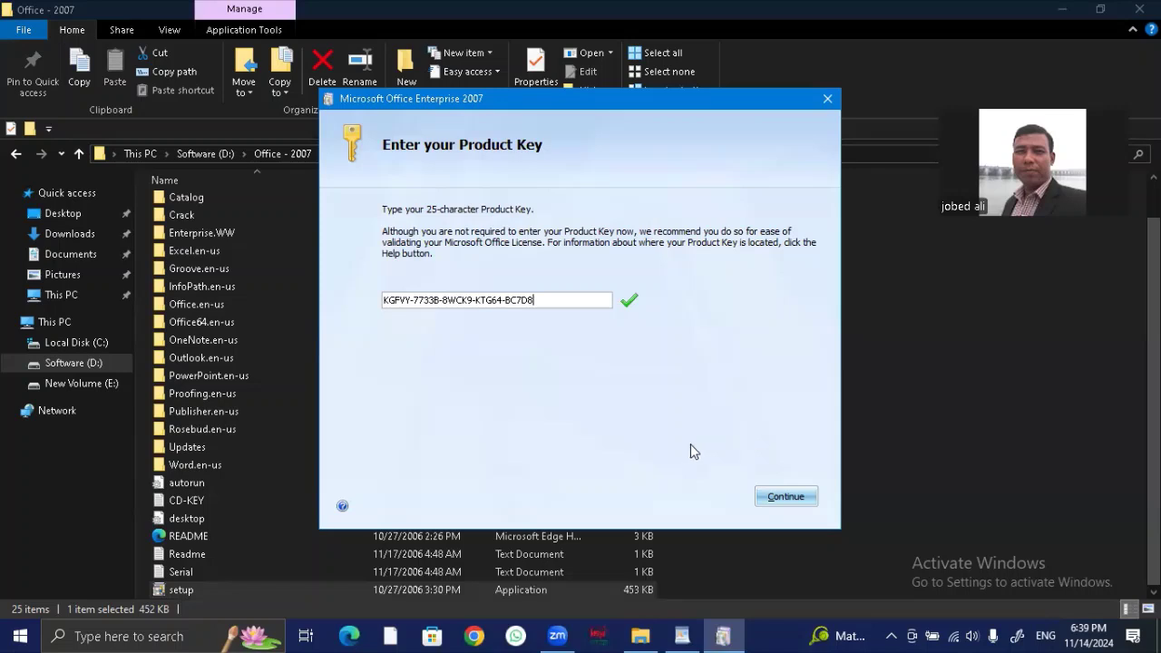
left_click(784, 498)
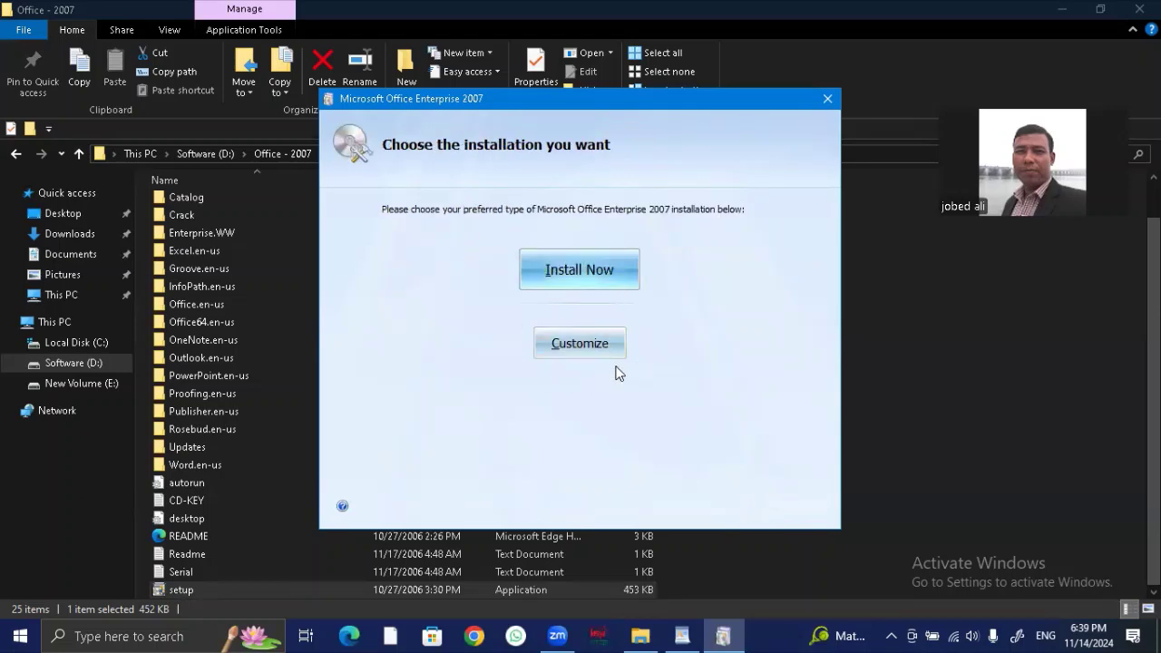
Install Microsoft Office Enterprise 2007 with the Install Now option, then close the installer and the Office - 2007 folder window.
left_click(577, 271)
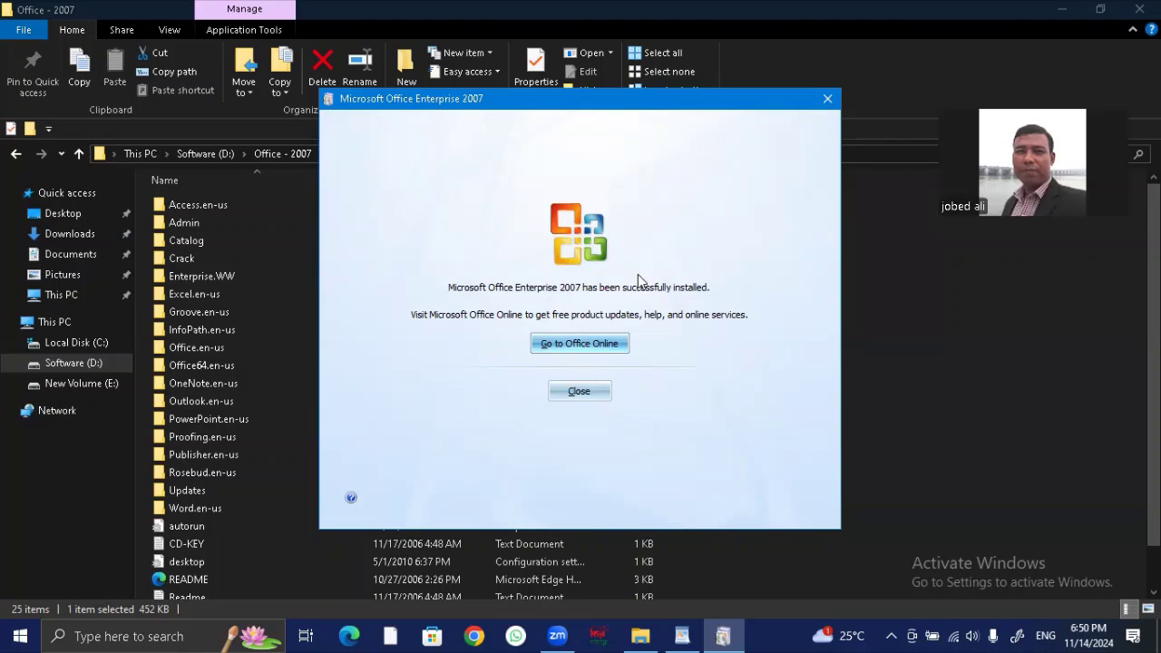
left_click(575, 391)
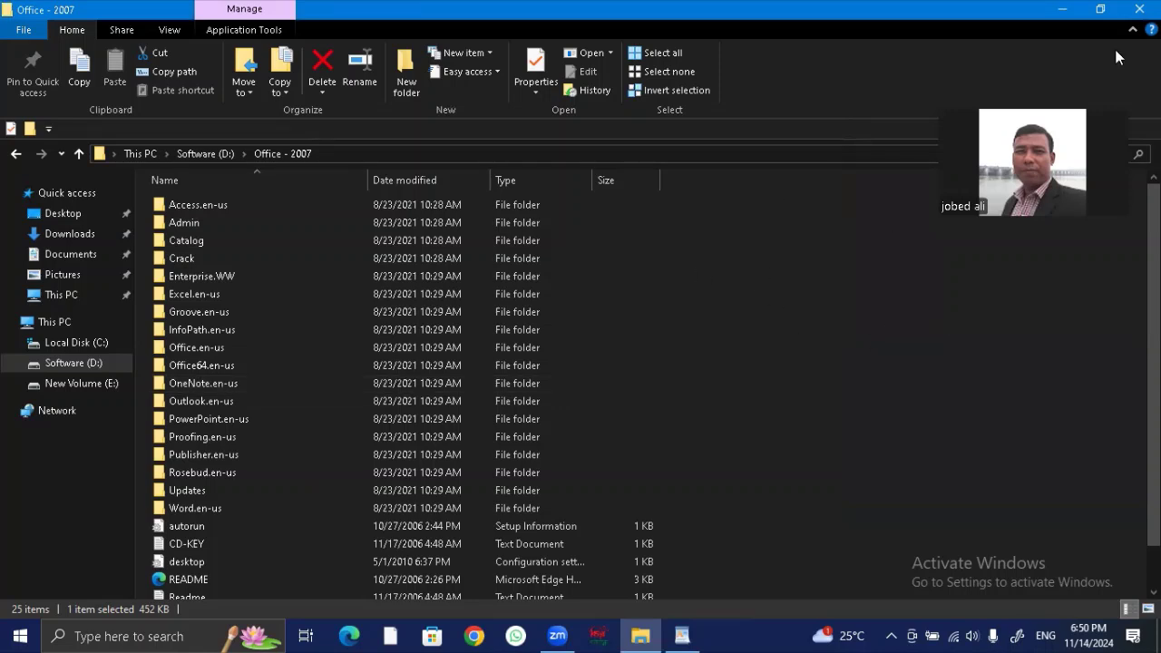
left_click(1139, 8)
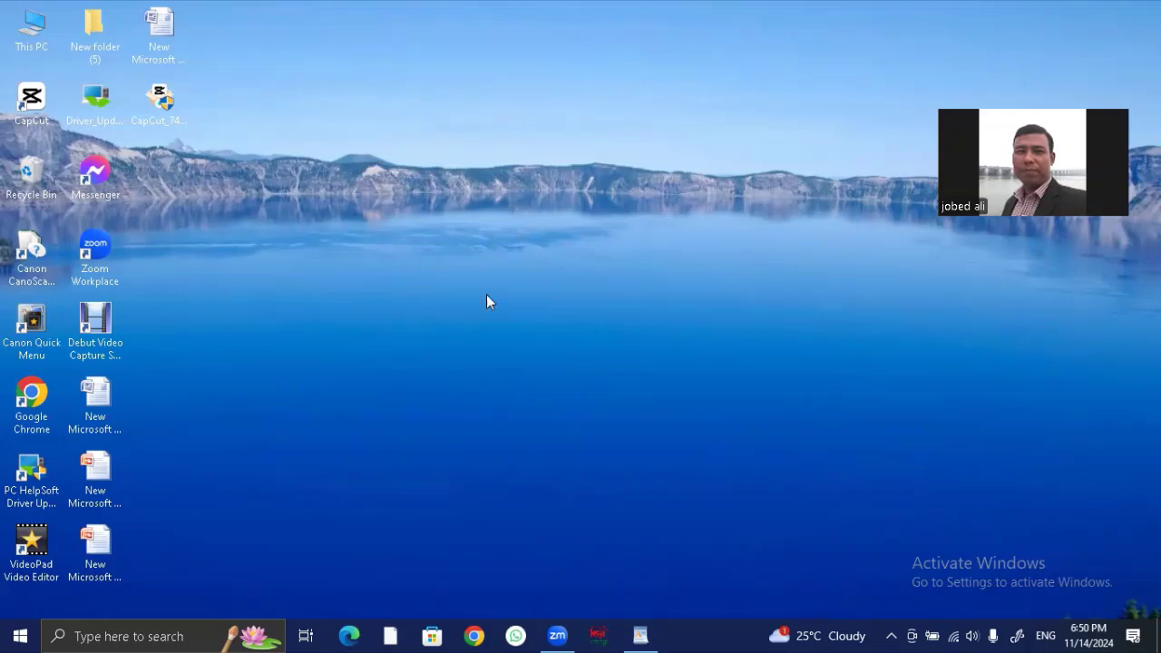
Refresh the Windows desktop.
right_click(494, 239)
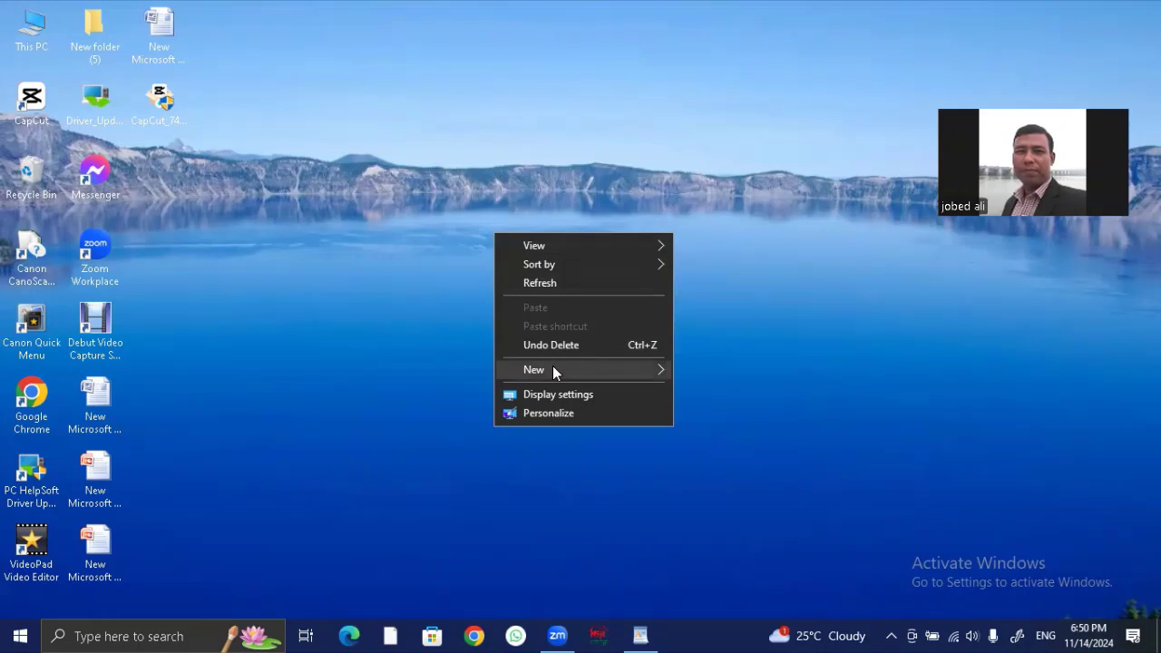
mouse_move(549, 379)
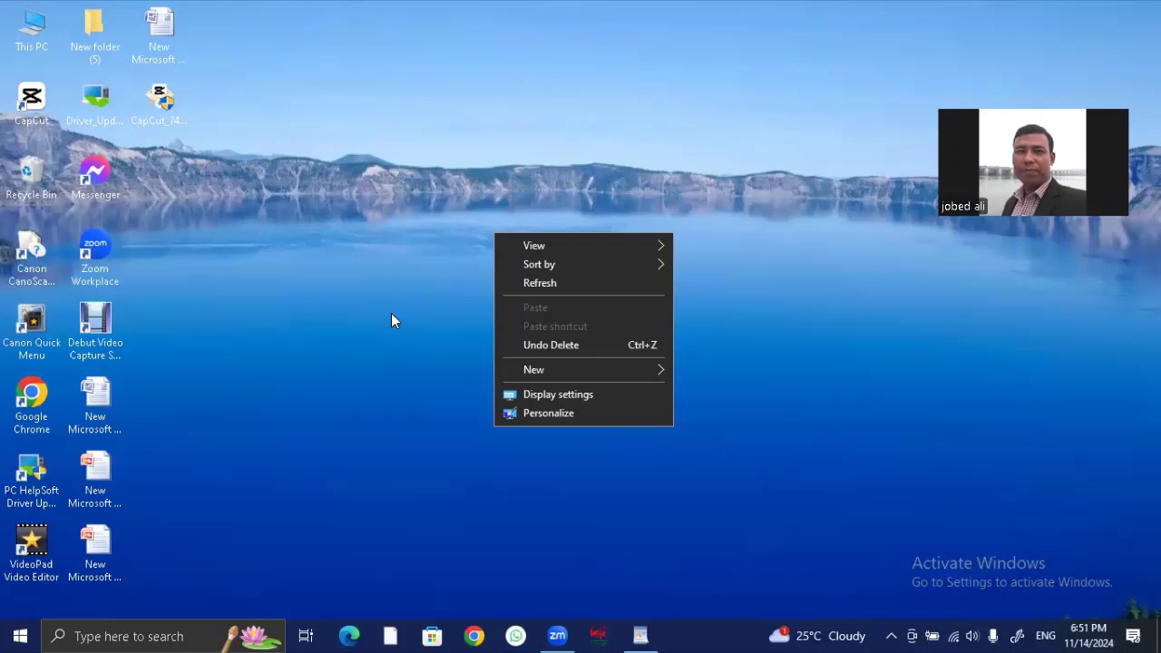
left_click(539, 282)
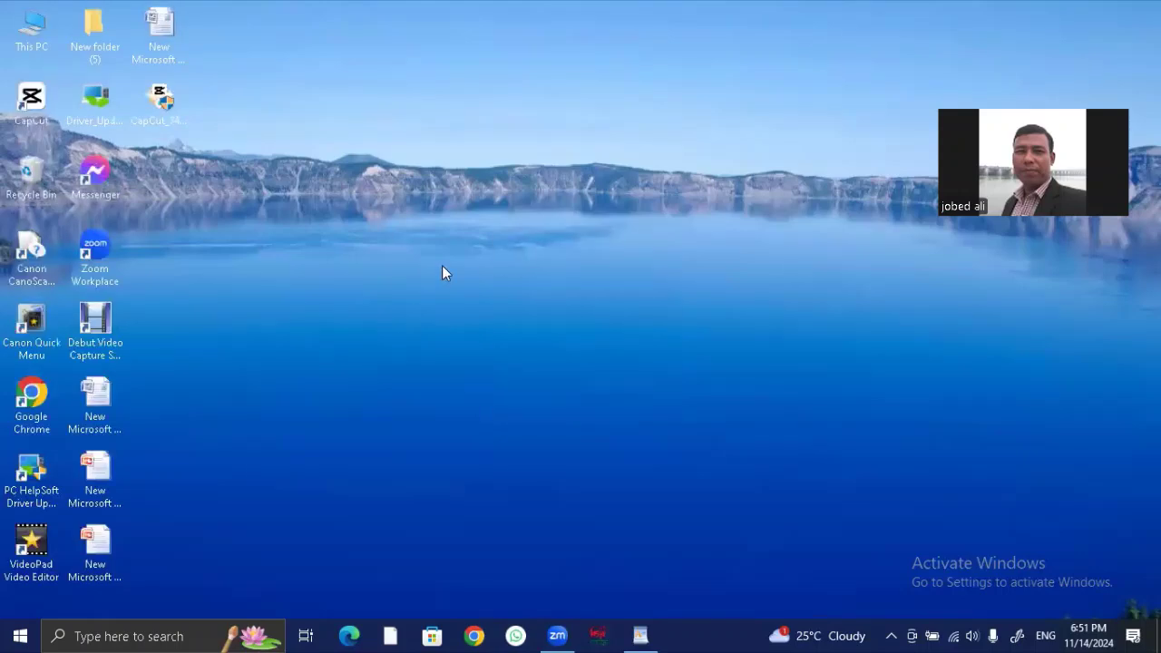